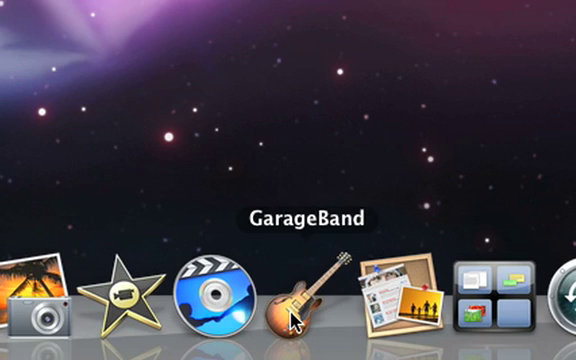
Step: Launch GarageBand and select the Electric Guitar project template
left_click(293, 310)
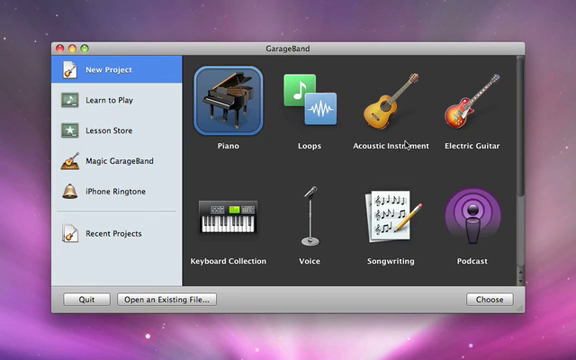
left_click(472, 105)
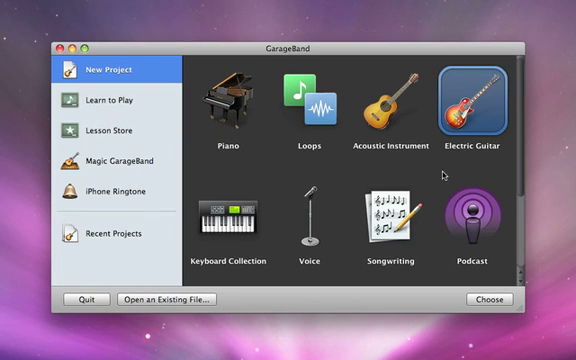
Step: Create the project and set the Clean Combo track's input source to Mono 1 with monitoring
left_click(509, 298)
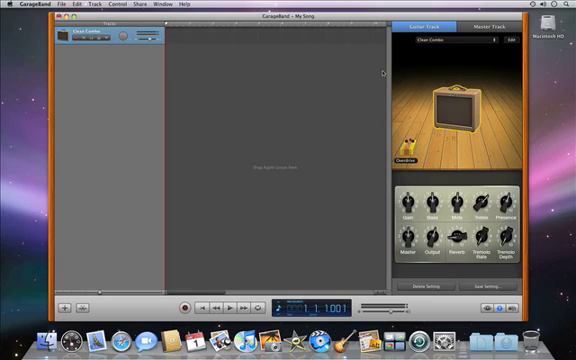
left_click(511, 40)
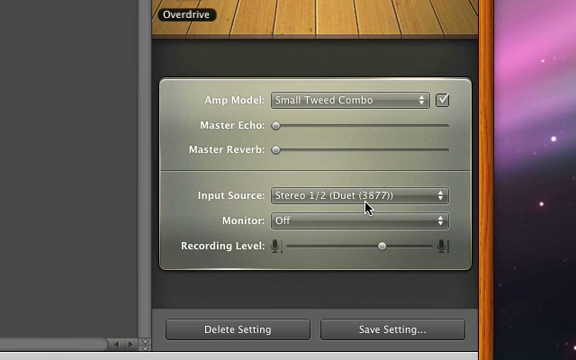
left_click(462, 232)
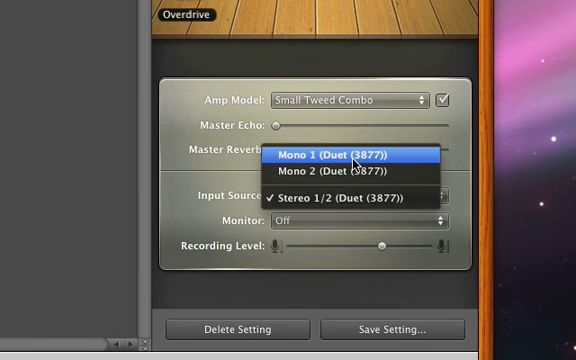
left_click(353, 157)
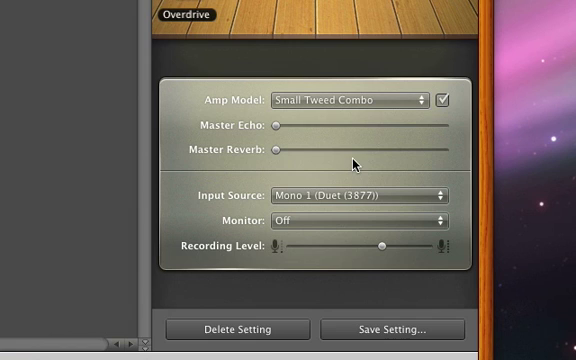
left_click(336, 222)
left_click(330, 255)
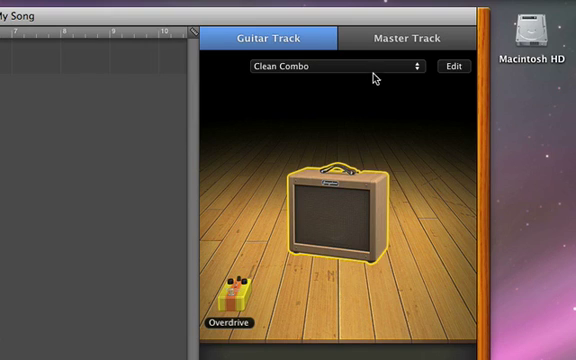
Step: Apply the Liverpool Bright guitar preset to the track
left_click(375, 66)
key("Escape")
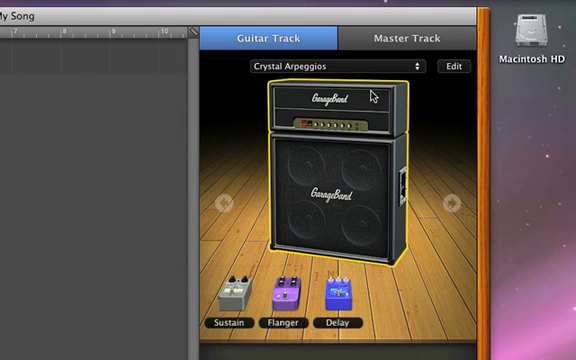
left_click(375, 66)
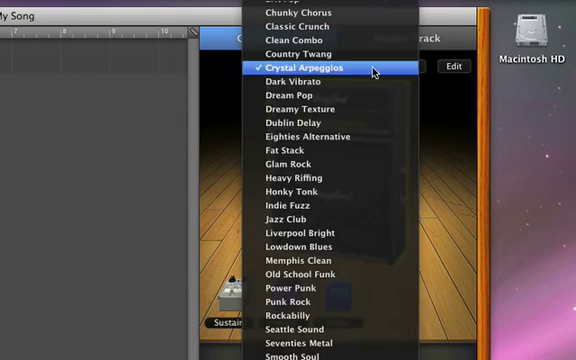
left_click(361, 234)
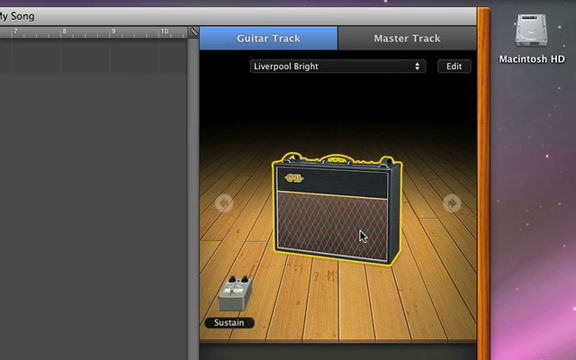
Step: Cycle the amp models until the black combo amp is selected
left_click(450, 203)
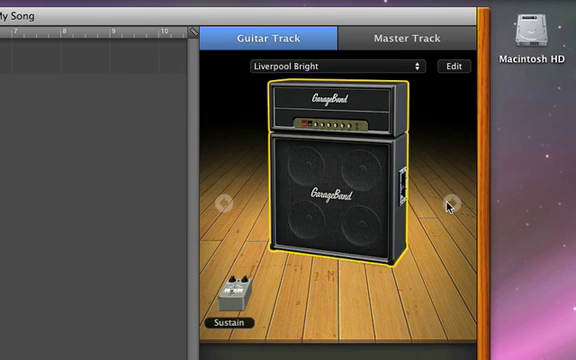
left_click(450, 205)
left_click(450, 205)
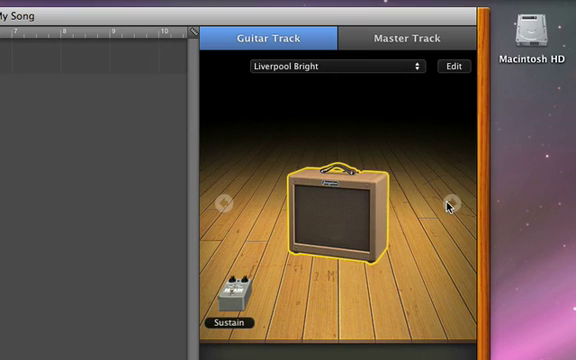
left_click(450, 205)
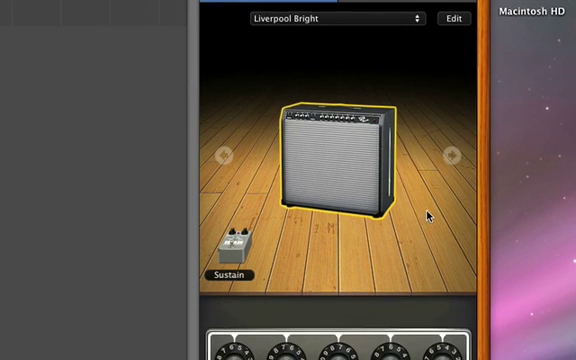
scroll(440, 220, "down", 5)
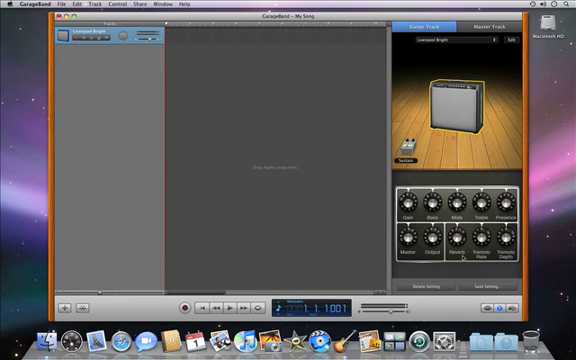
Step: Build a pedalboard of Sustain, Retro Chorus and Blue Echo delay stompboxes
left_click(510, 40)
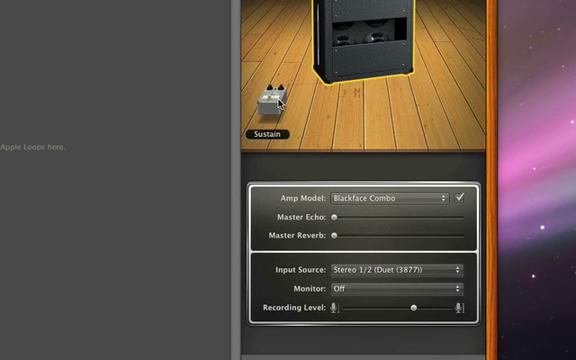
left_click(408, 142)
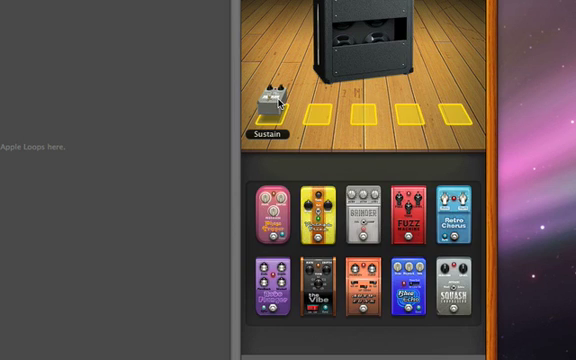
left_click_drag(272, 288, 330, 120)
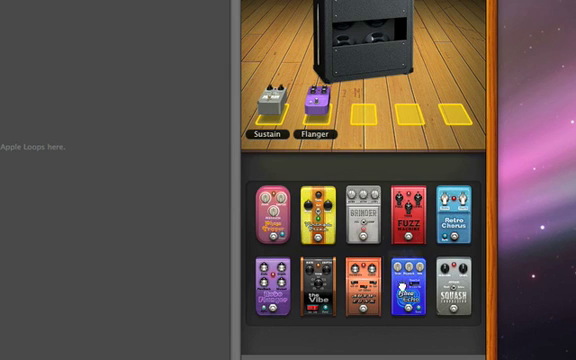
left_click_drag(408, 288, 366, 116)
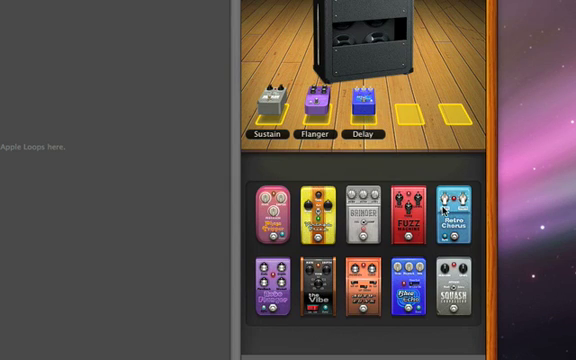
left_click_drag(452, 213, 318, 103)
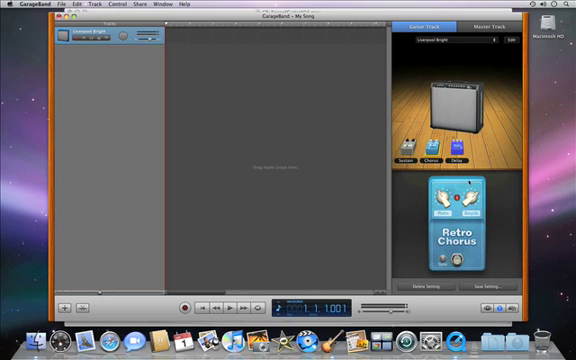
Step: Record a roughly six-bar guitar region on the Liverpool Bright track
left_click(462, 108)
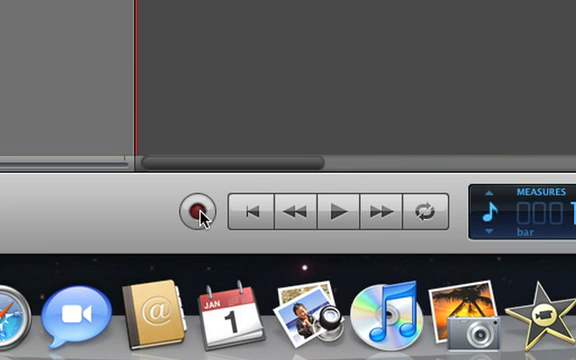
left_click(195, 211)
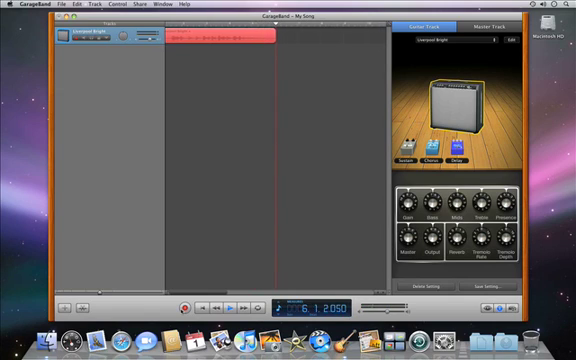
key("Return")
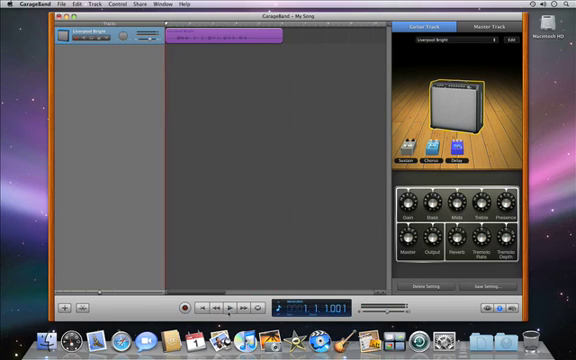